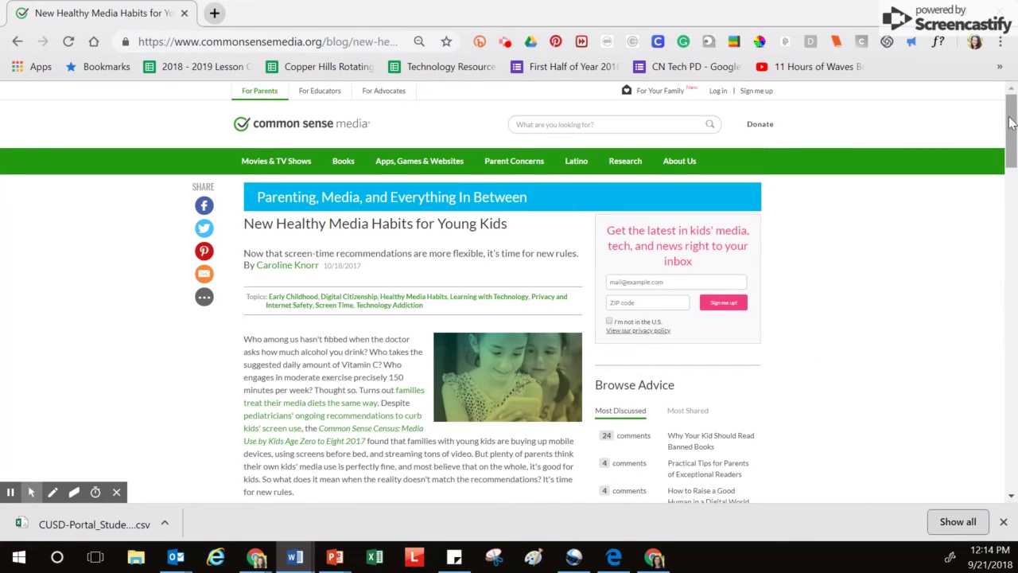
- Search the article page for the word "tablet"
mouse_move(1010, 122)
left_mouse_down()
mouse_move(1012, 297)
mouse_move(1013, 115)
left_mouse_up()
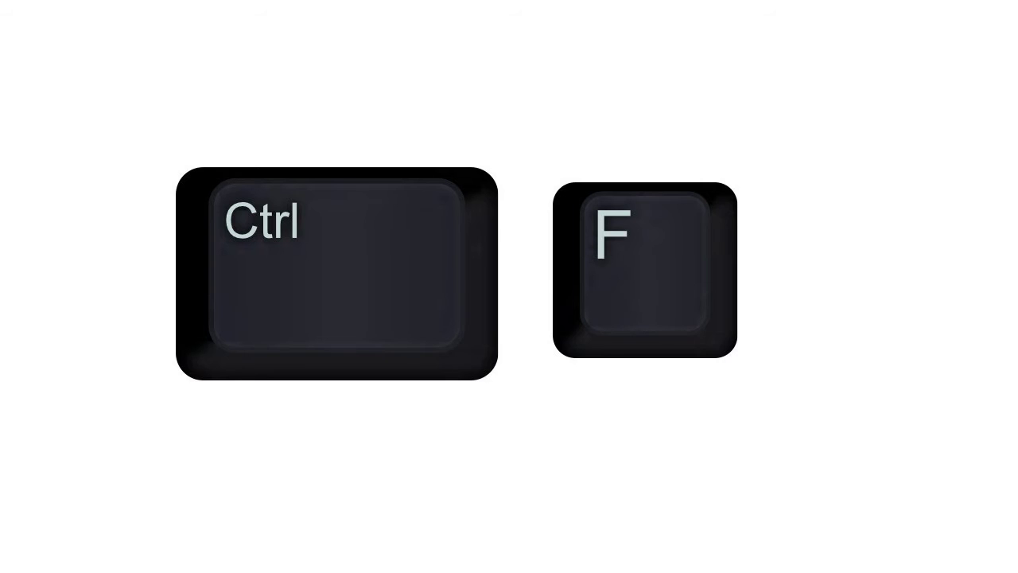
key("ctrl+f")
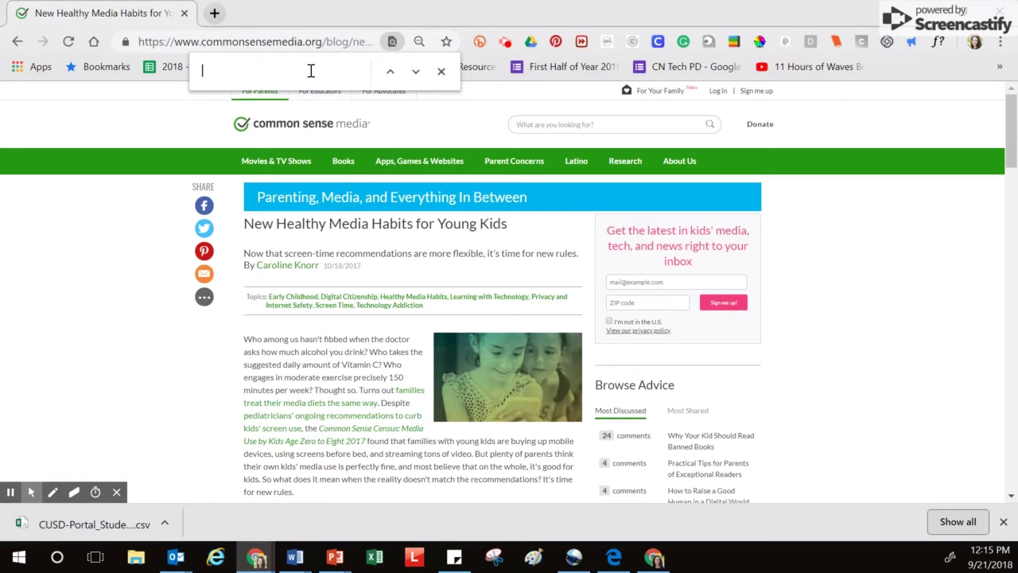
type("t")
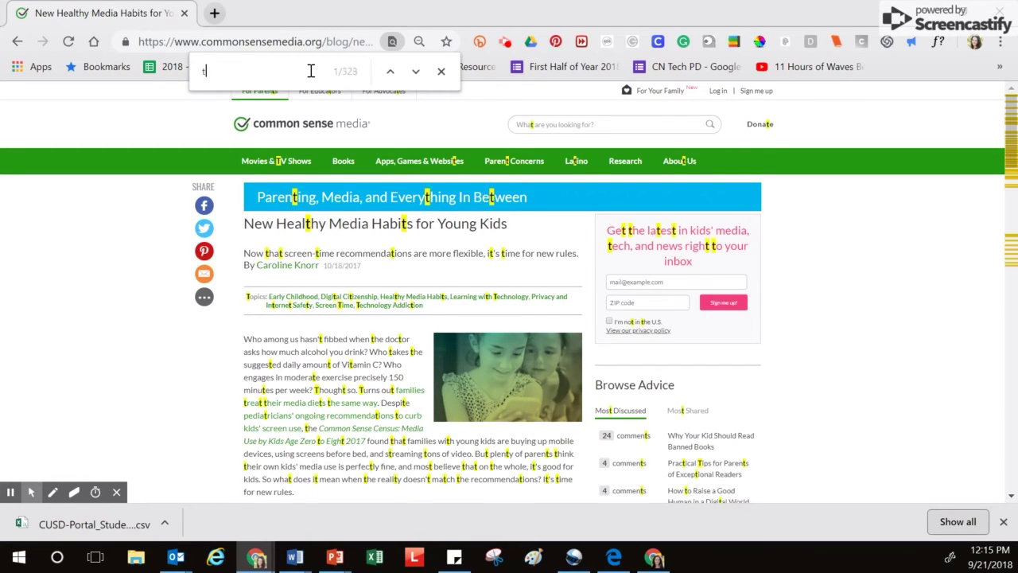
type("abe")
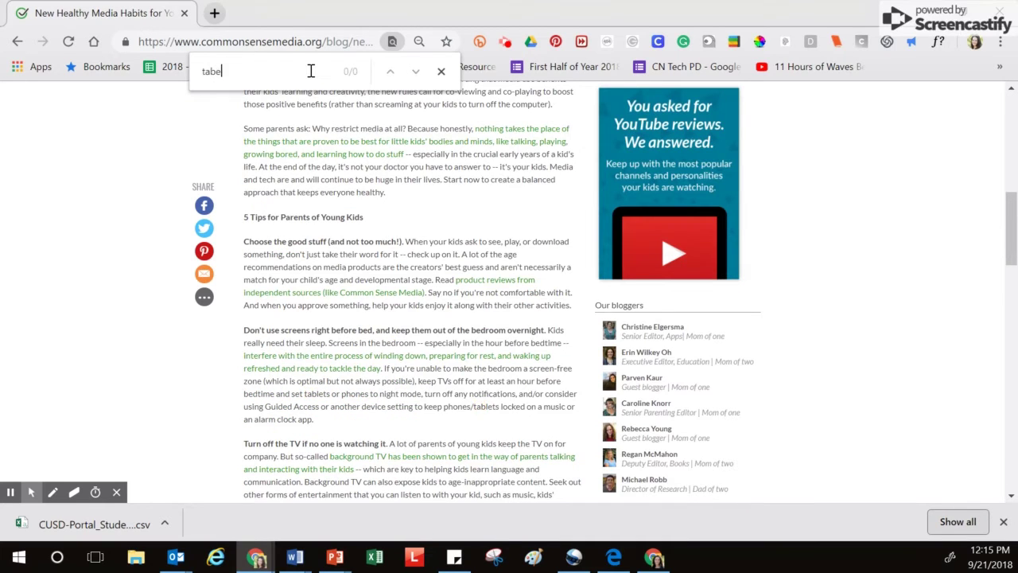
key("BackSpace")
type("let")
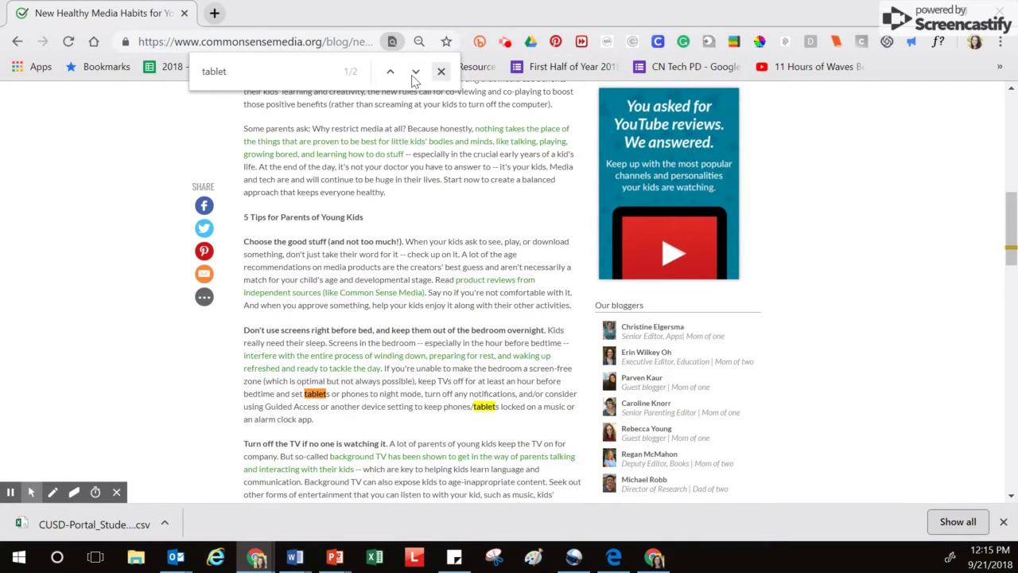
- Search the page for "teen" instead and step through the matches until back at the first one
left_click_drag(243, 75, 196, 77)
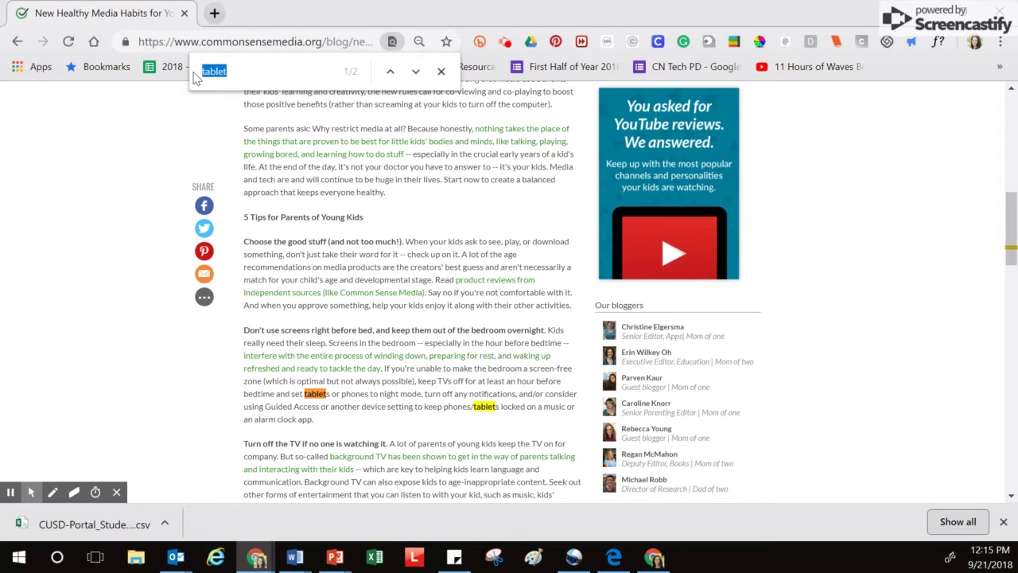
type("te")
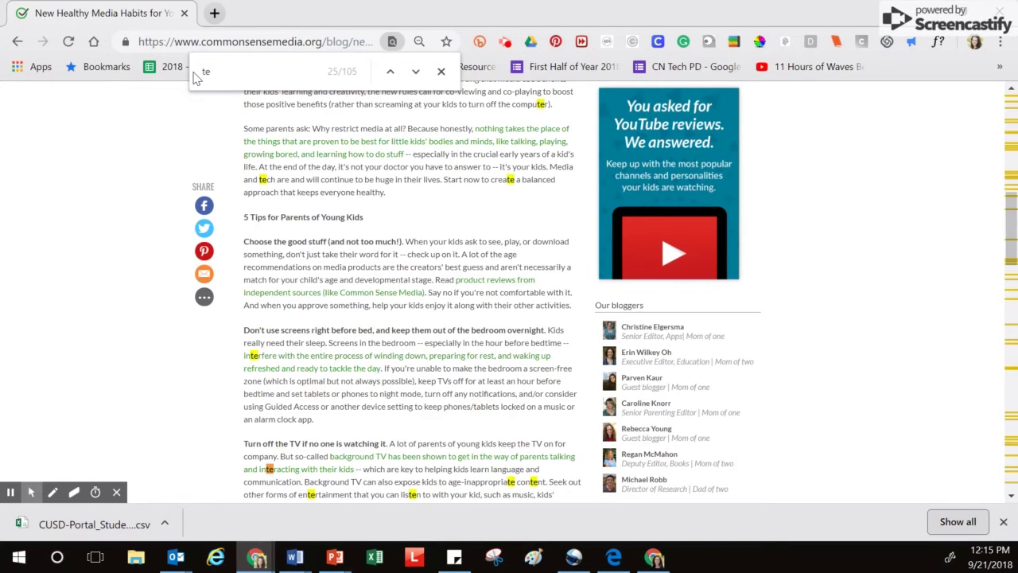
type("en")
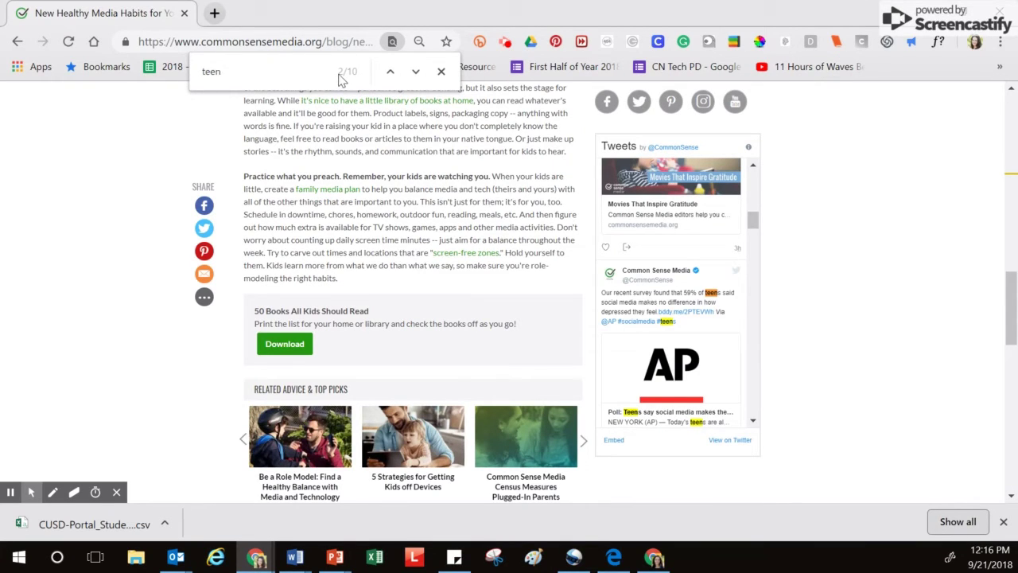
left_click(417, 72)
left_click(418, 73)
left_click(418, 73)
left_click(417, 72)
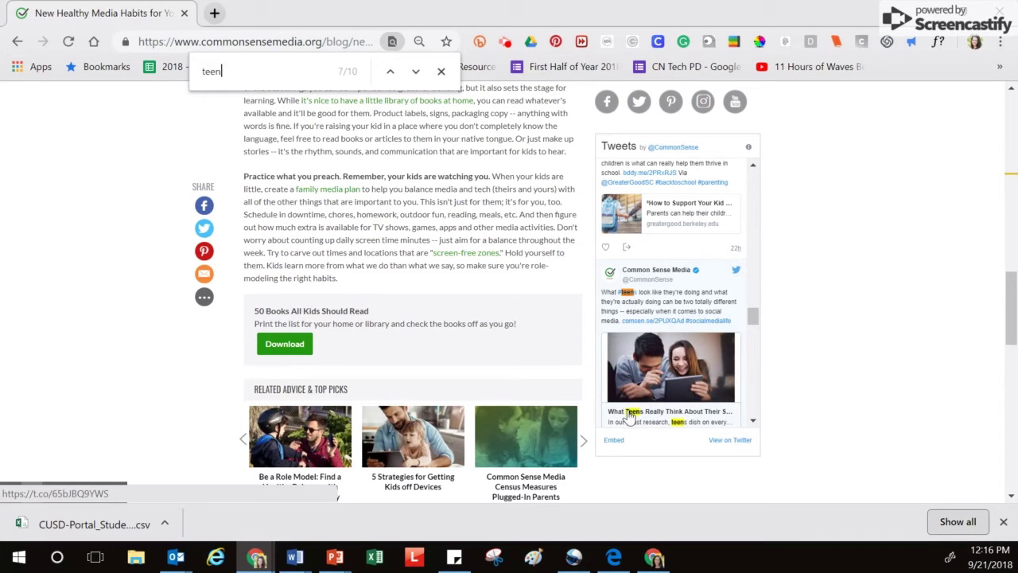
key("Return")
key("Return")
key("Return")
key("Return")
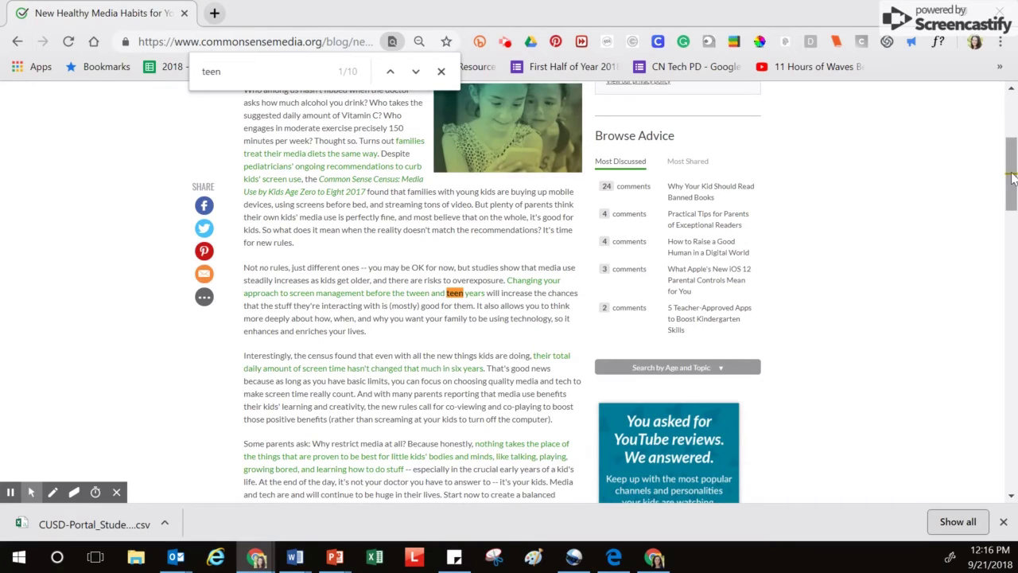
- Skim the article down to the More Stuff You'll Like section and return to the highlighted "teen" in the text
left_click_drag(1012, 178, 1012, 231)
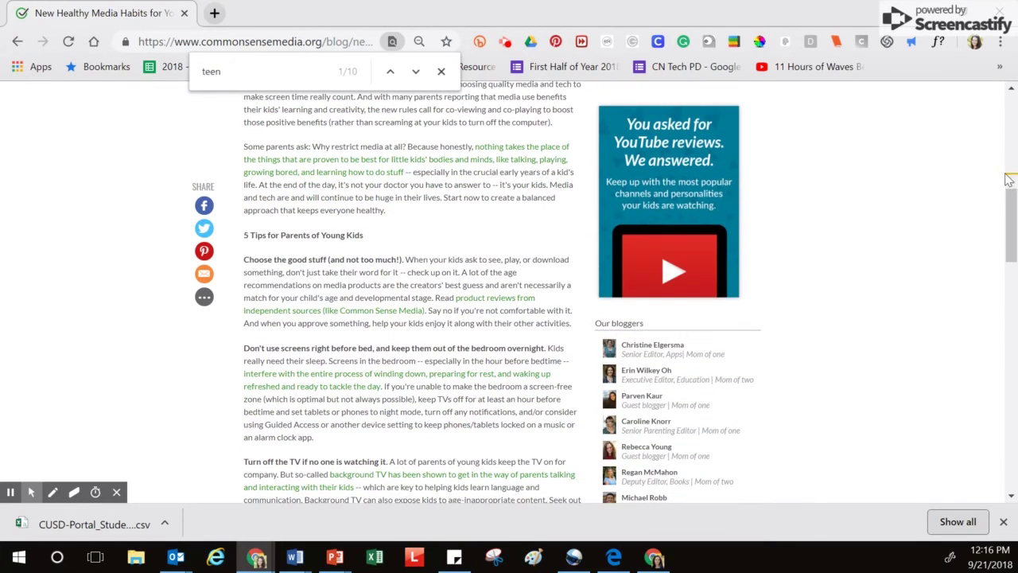
left_click(1013, 211)
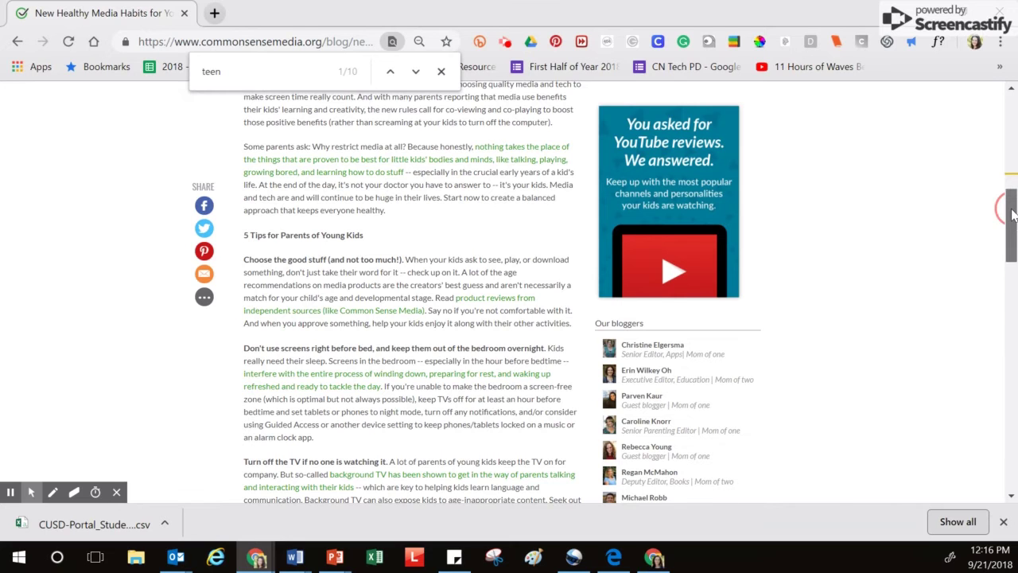
left_click_drag(1013, 211, 1012, 341)
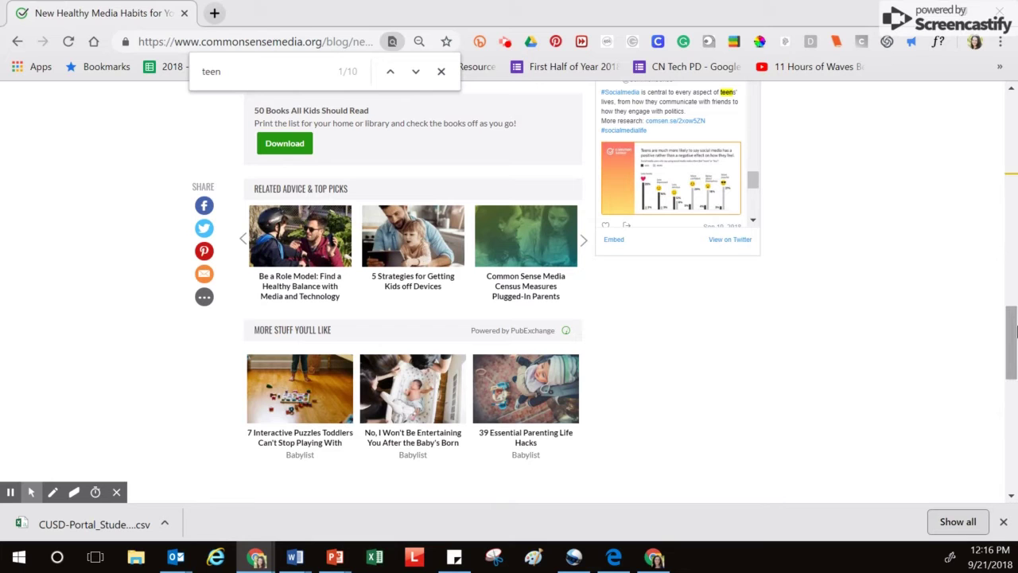
left_click_drag(1013, 334, 1007, 192)
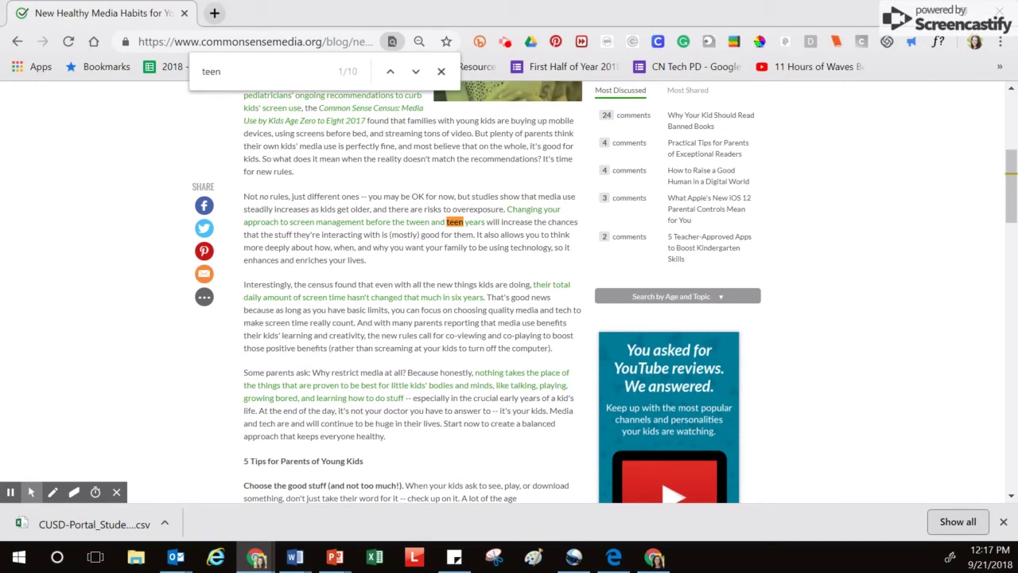
- Switch to the blank Word document, move its window over the web page and widen it on both sides
left_click(295, 557)
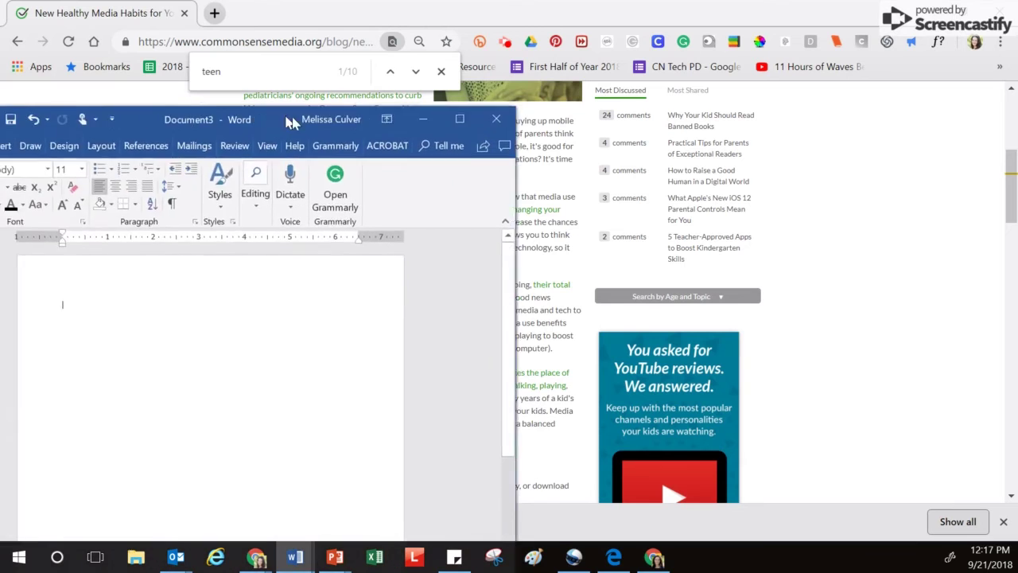
left_click_drag(386, 139, 593, 57)
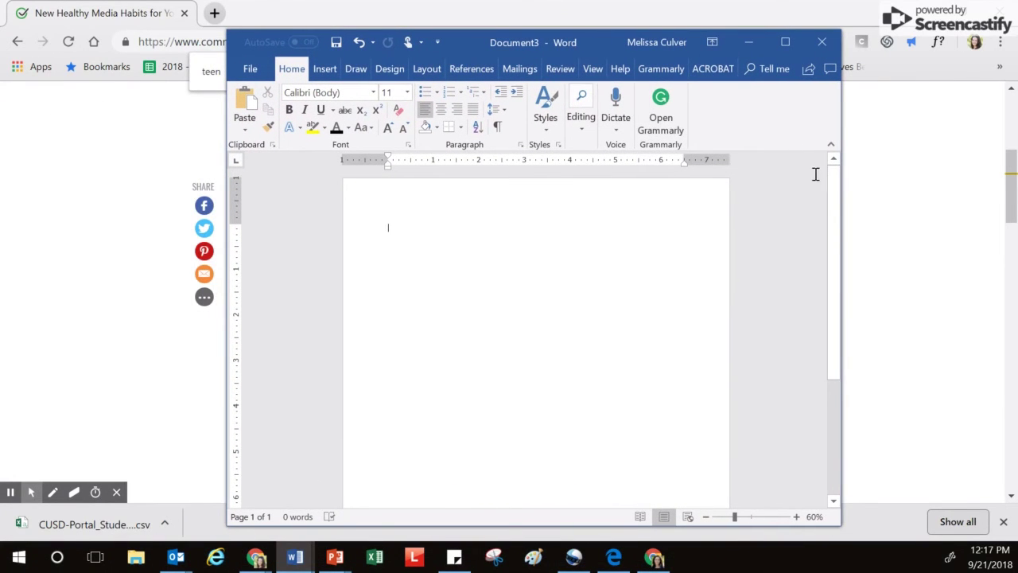
left_click_drag(860, 181, 971, 181)
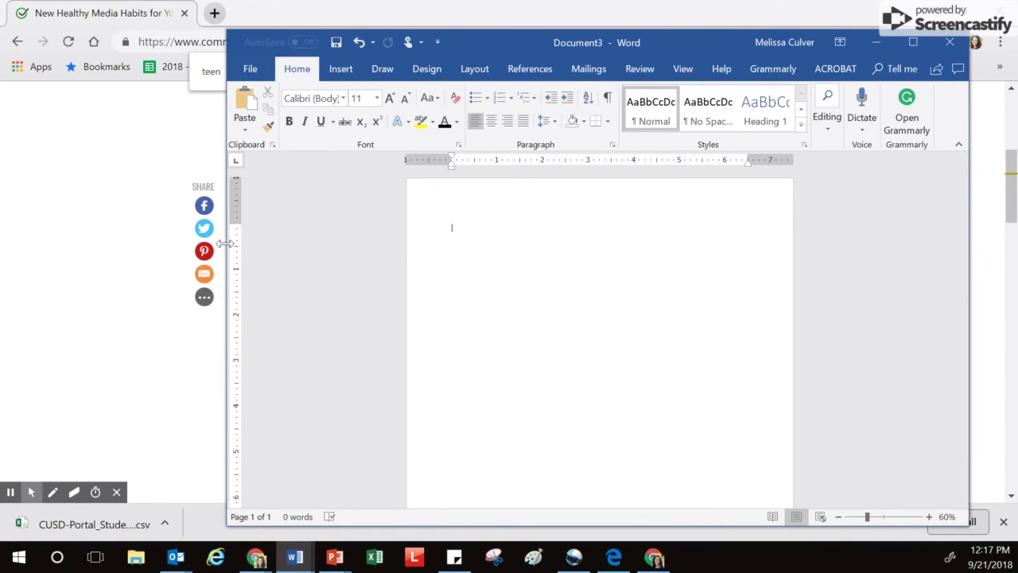
left_click_drag(227, 241, 85, 235)
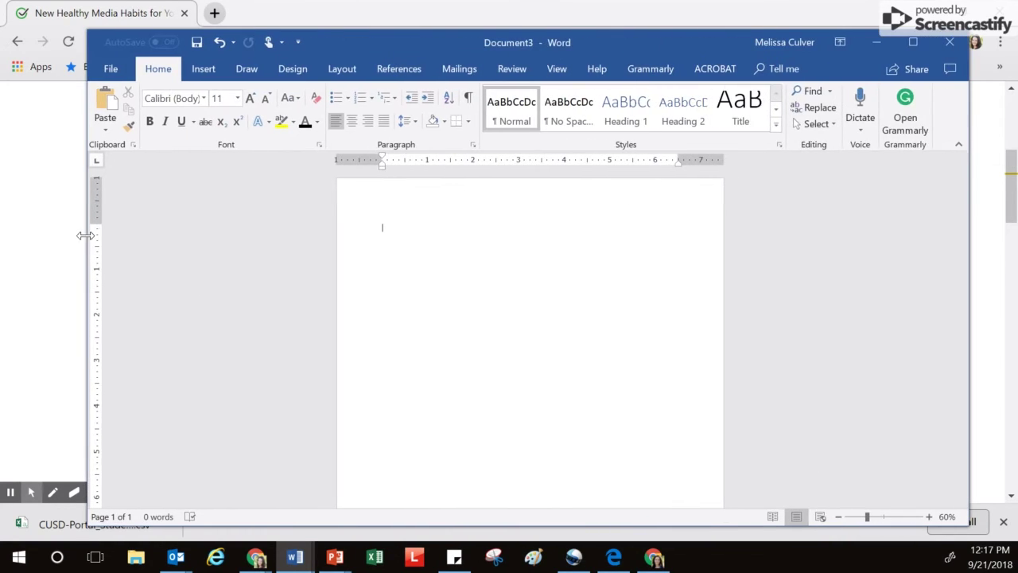
left_click(203, 70)
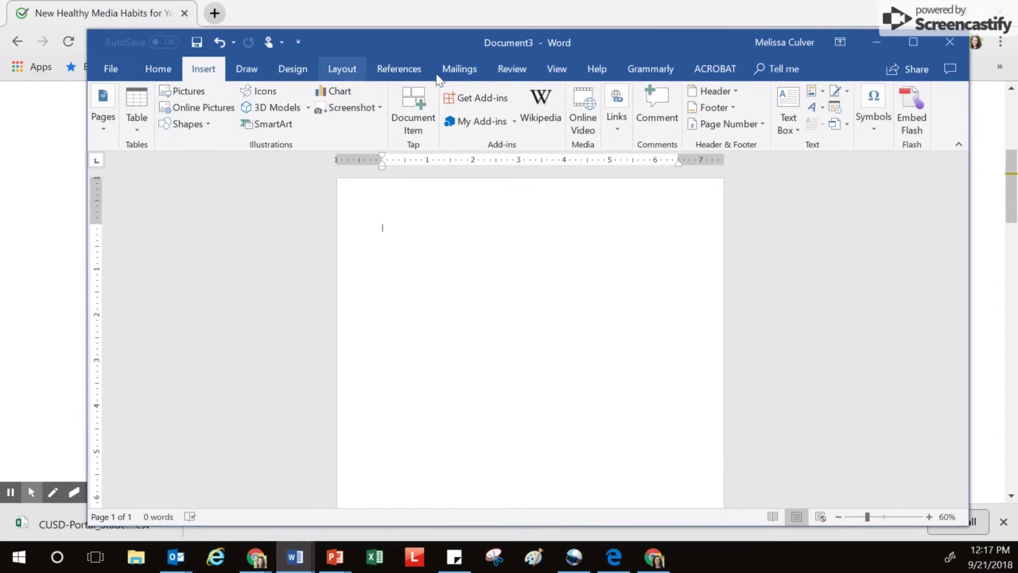
left_click(161, 72)
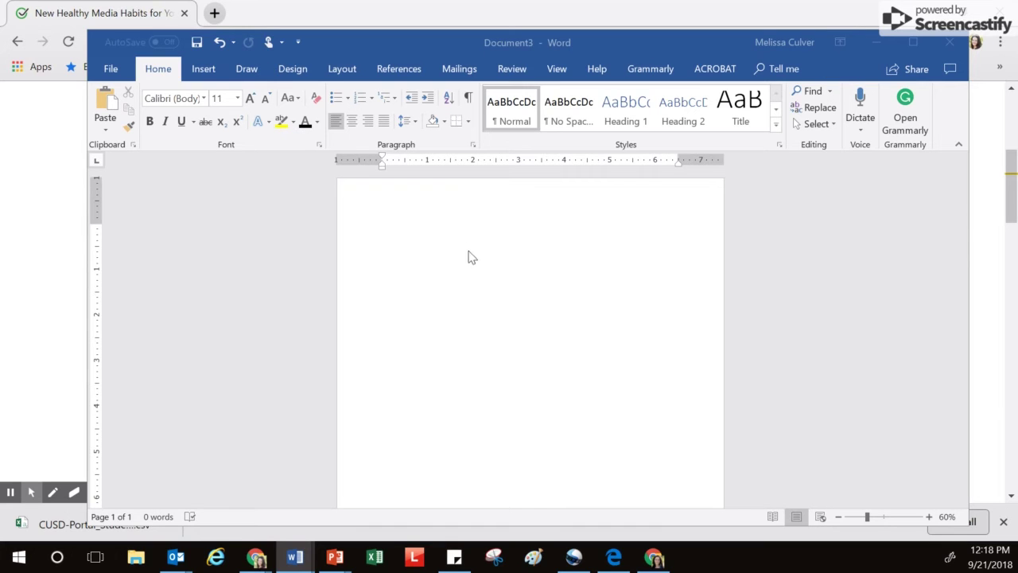
- Set the font size to 16 at the start of the blank document and start dictation
left_click(436, 241)
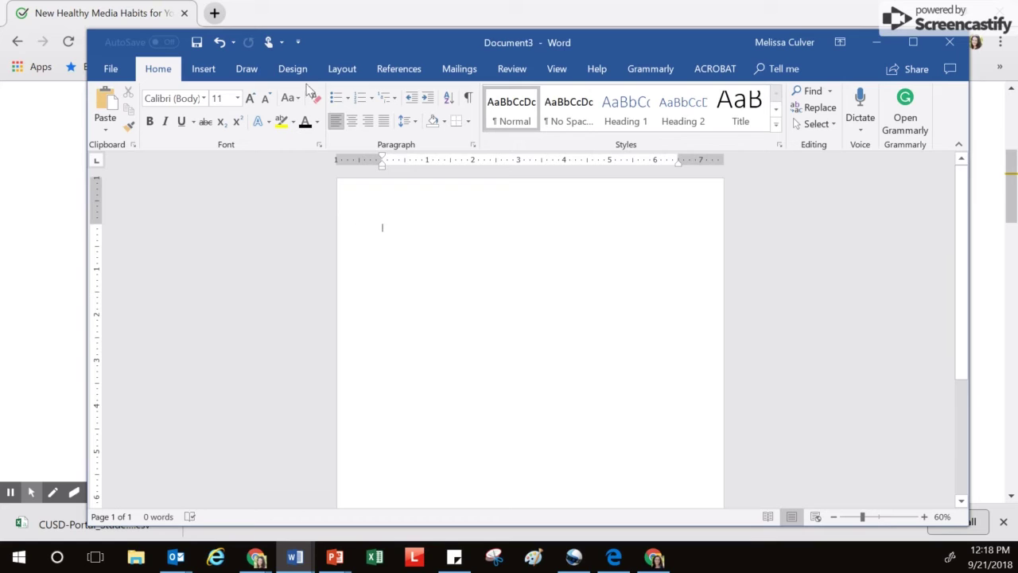
left_click(218, 100)
type("16")
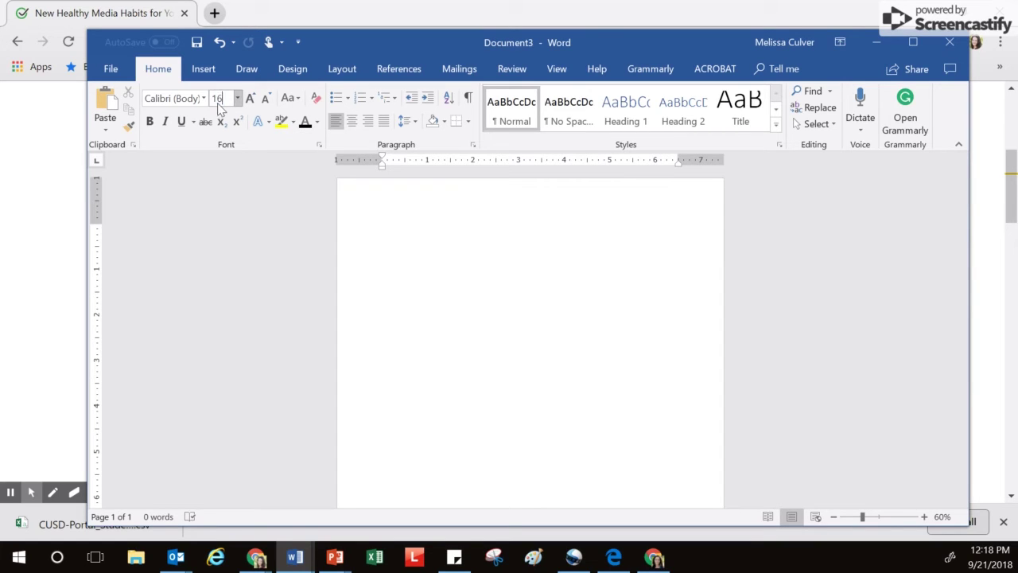
key("Return")
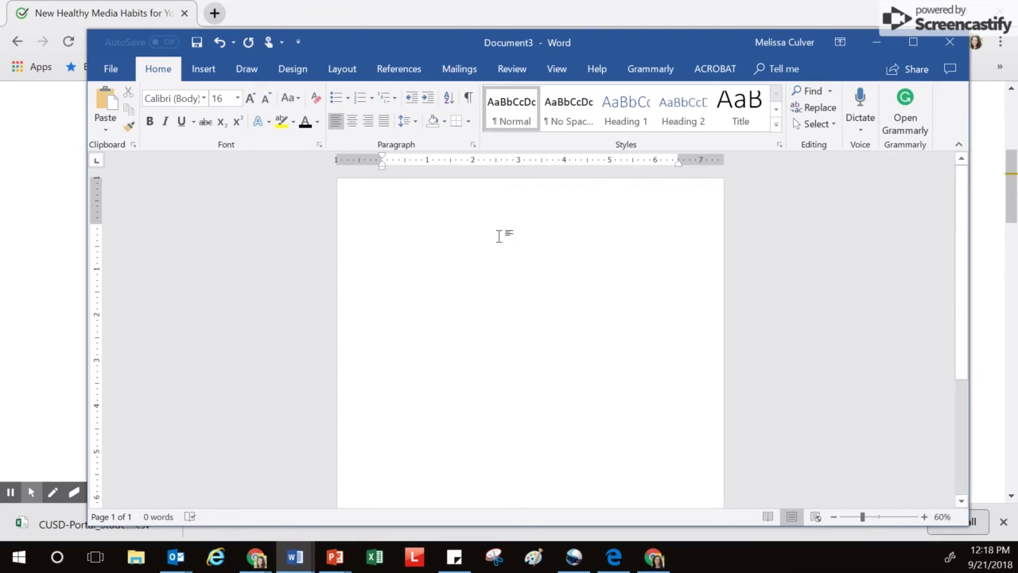
left_click(859, 119)
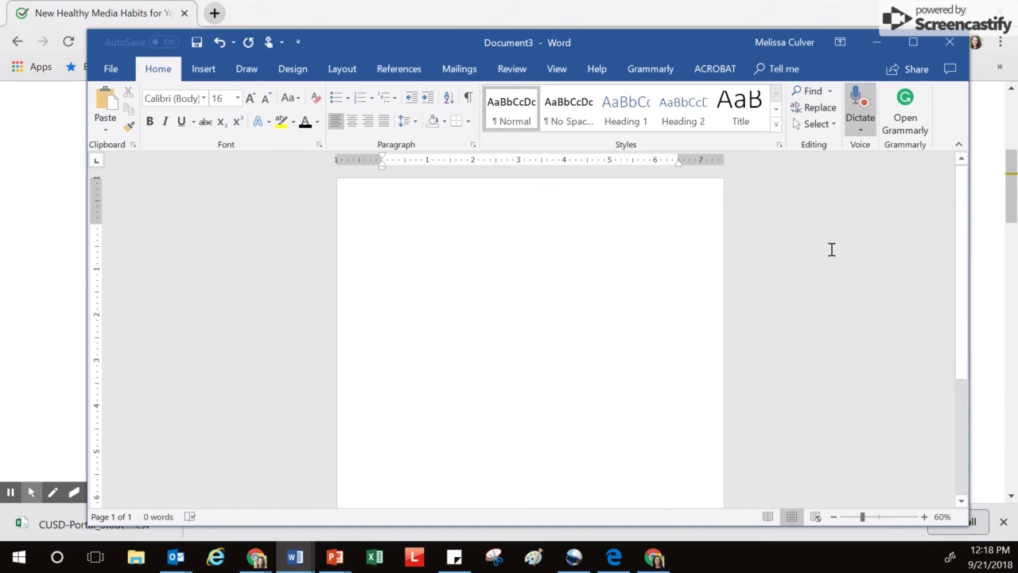